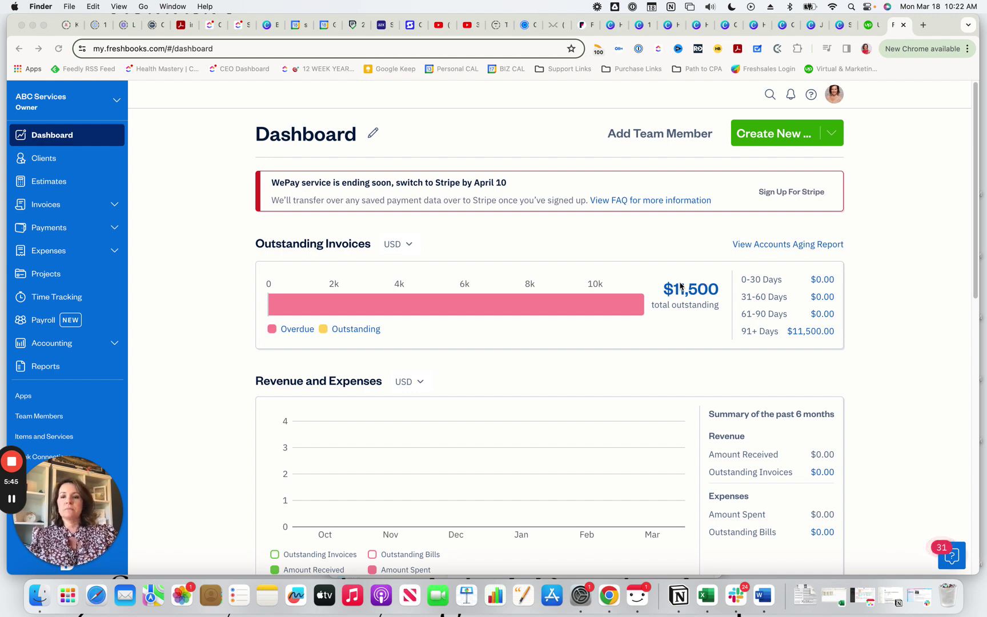
{"action": "scroll", "coordinate": [587, 468], "scroll_direction": "down", "scroll_amount": 5}
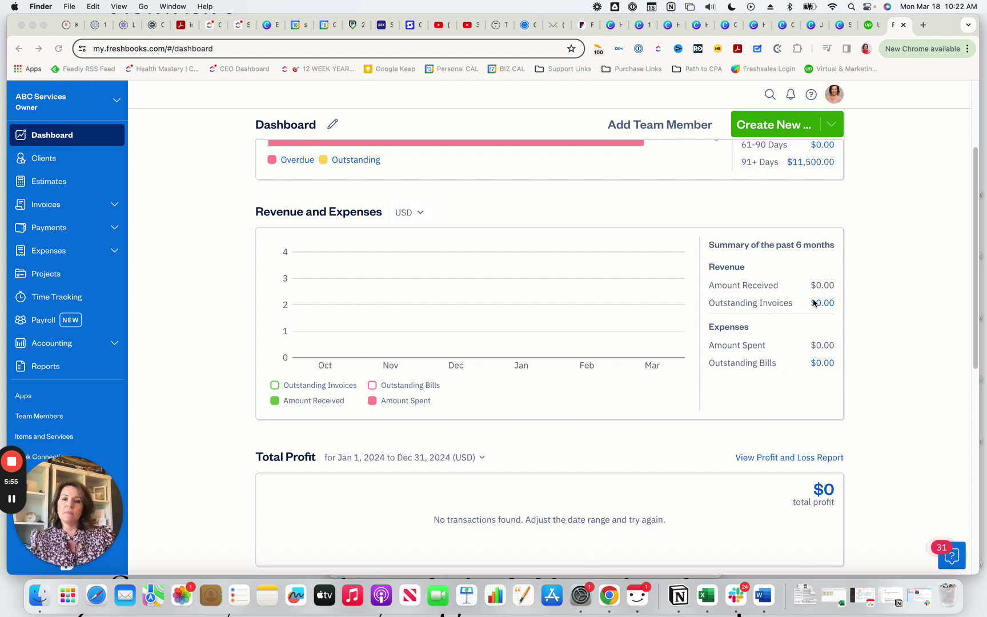
{"action": "scroll", "coordinate": [815, 303], "scroll_direction": "down", "scroll_amount": 3}
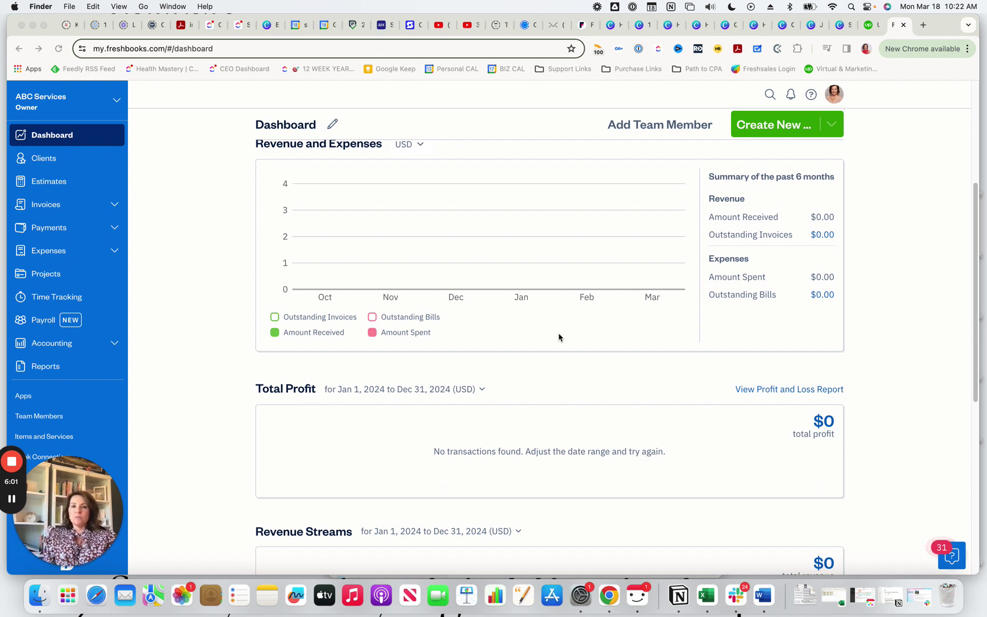
{"action": "scroll", "coordinate": [600, 437], "scroll_direction": "down", "scroll_amount": 3}
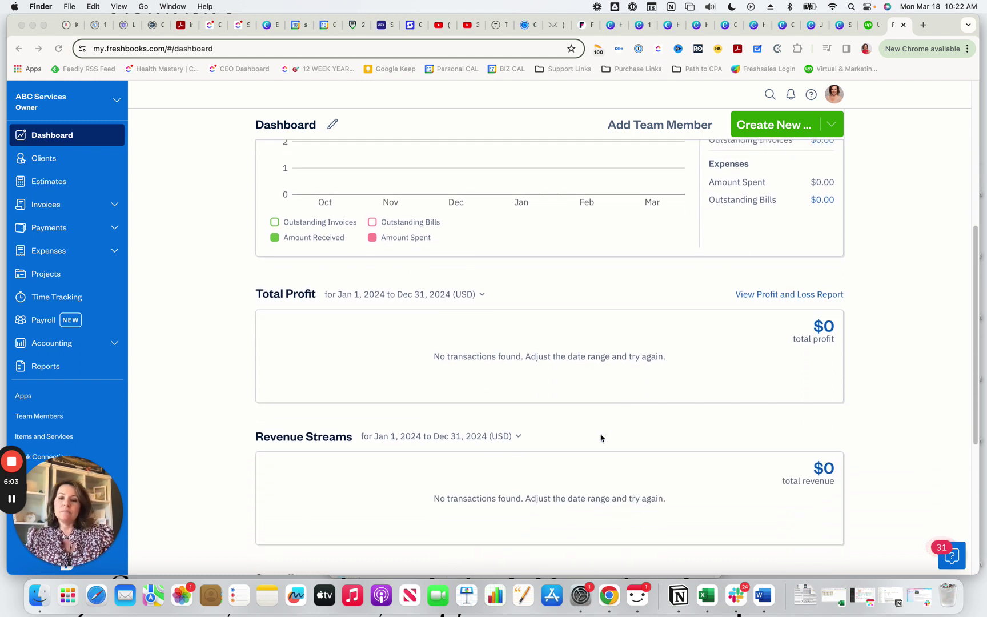
{"action": "scroll", "coordinate": [601, 437], "scroll_direction": "down", "scroll_amount": 4}
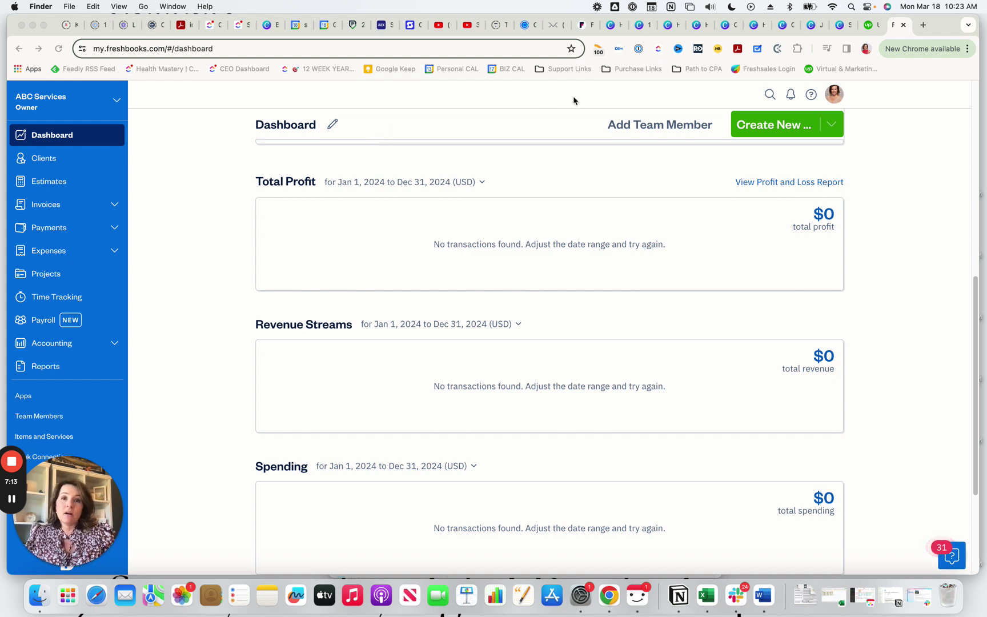
{"action": "left_click", "coordinate": [156, 274]}
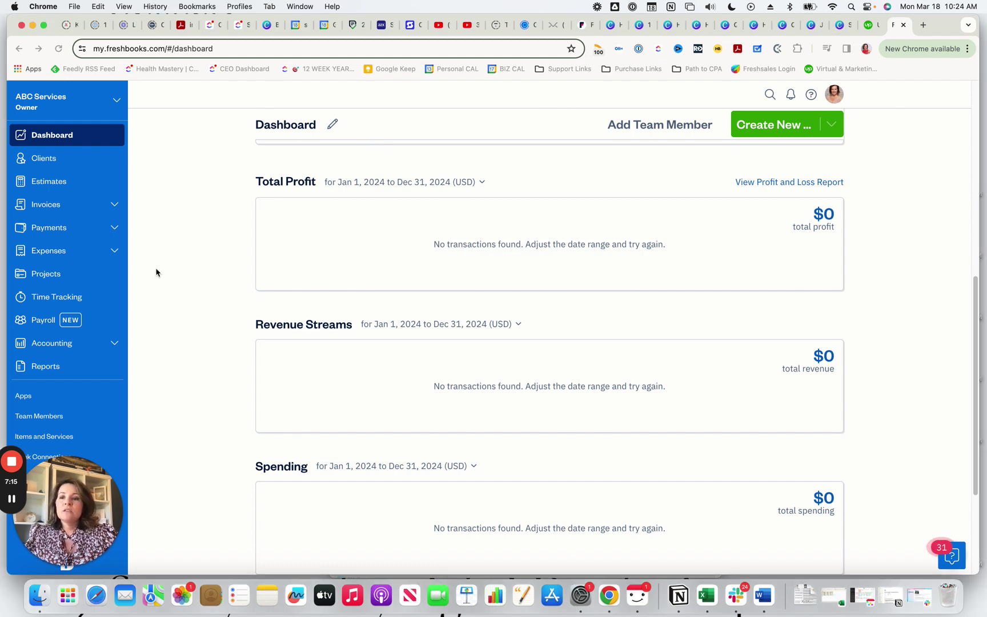
- Open the 1010 Elm Street project from the Projects list
{"action": "left_click", "coordinate": [50, 273]}
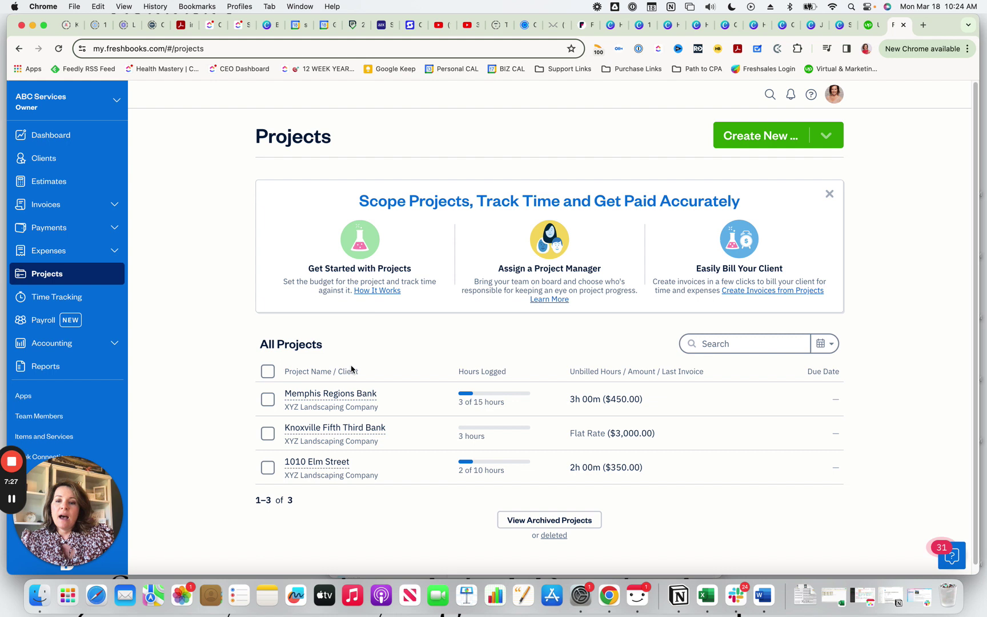
{"action": "mouse_move", "coordinate": [333, 462]}
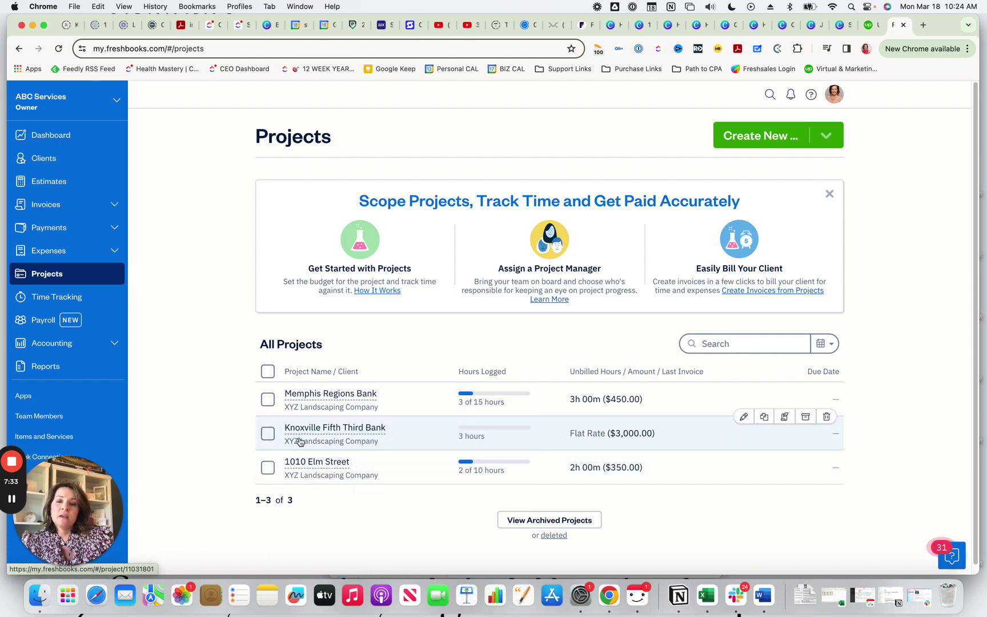
{"action": "mouse_move", "coordinate": [352, 403]}
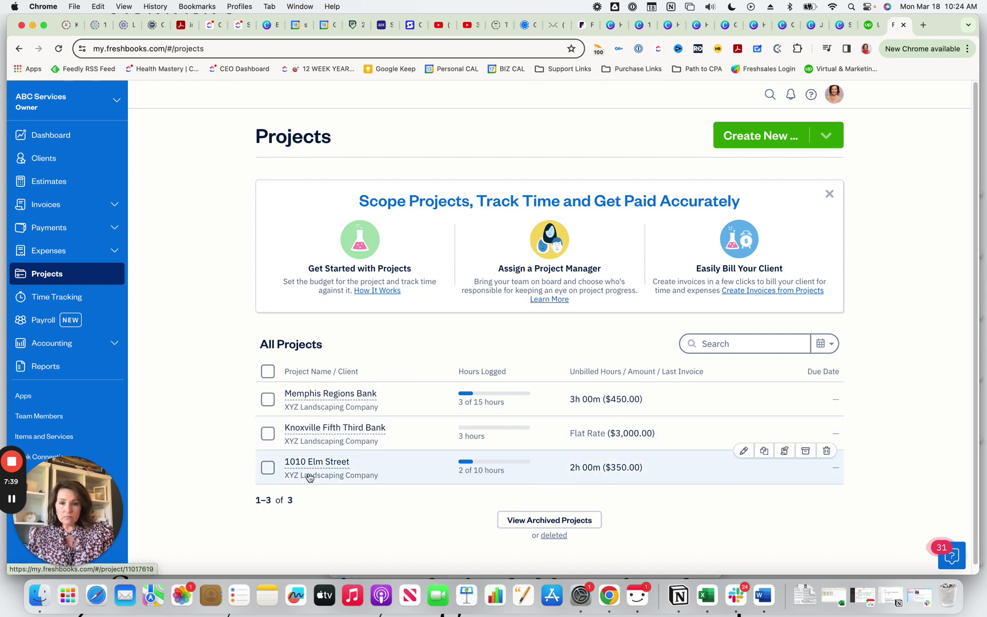
{"action": "left_click", "coordinate": [333, 473]}
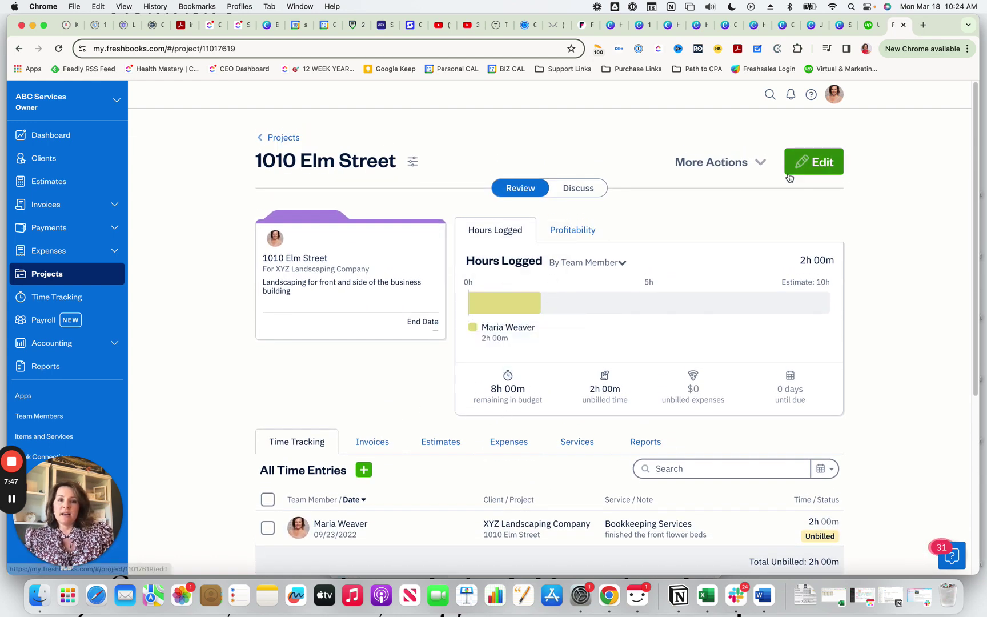
- Review the hours logged on 1010 Elm Street, then return to the three-project list
{"action": "scroll", "coordinate": [486, 441], "scroll_direction": "down", "scroll_amount": 2}
{"action": "scroll", "coordinate": [485, 441], "scroll_direction": "down", "scroll_amount": 1}
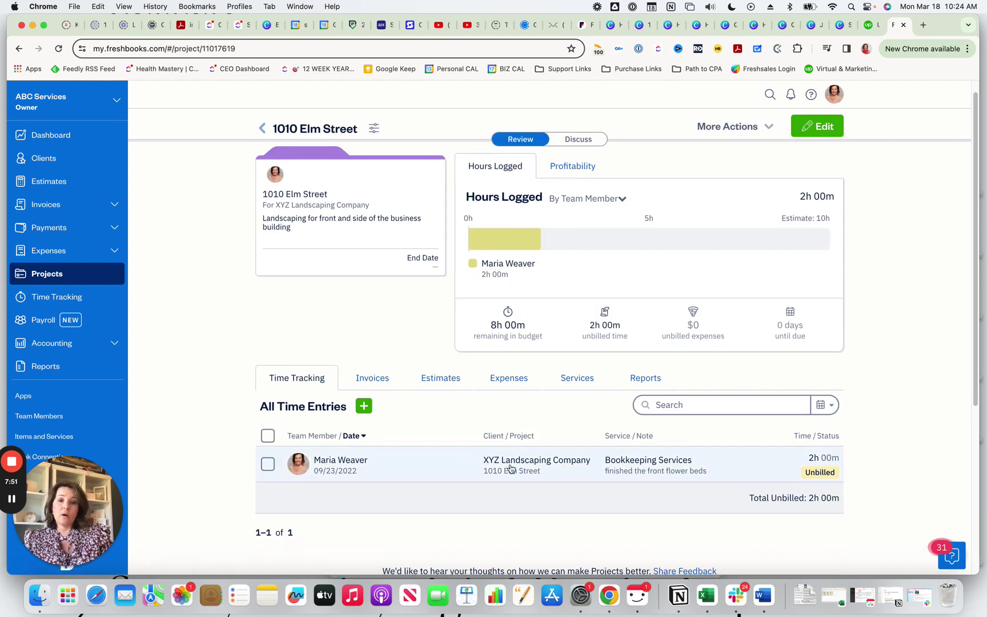
{"action": "scroll", "coordinate": [410, 404], "scroll_direction": "up", "scroll_amount": 3}
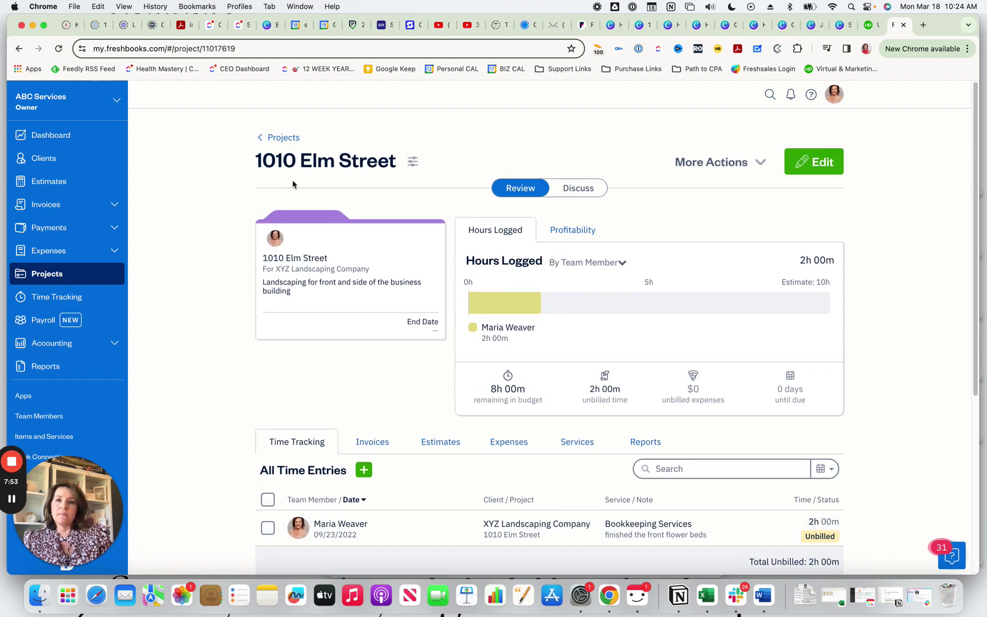
{"action": "left_click", "coordinate": [280, 136]}
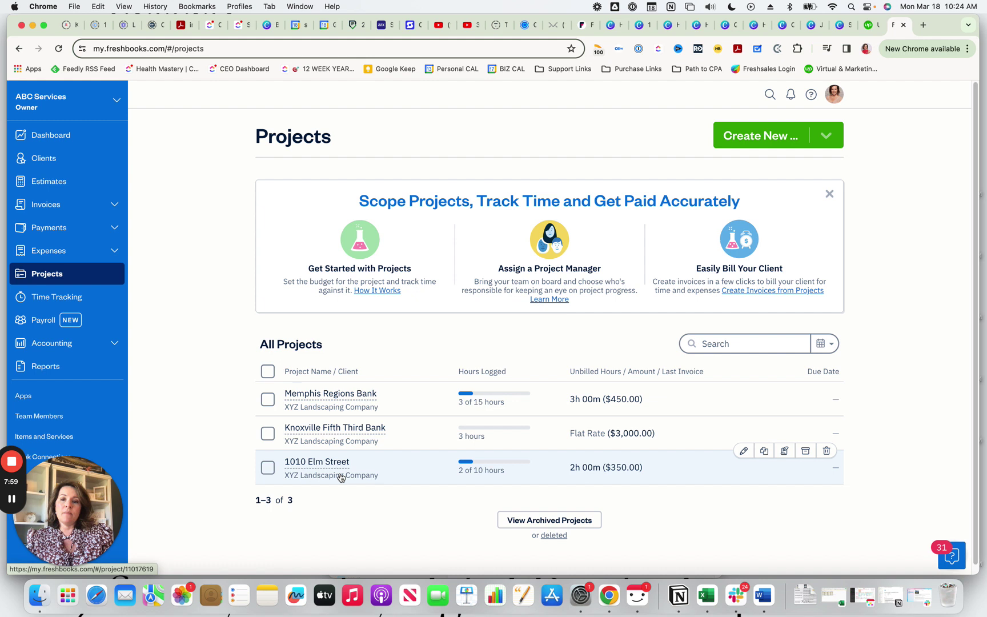
{"action": "mouse_move", "coordinate": [336, 468]}
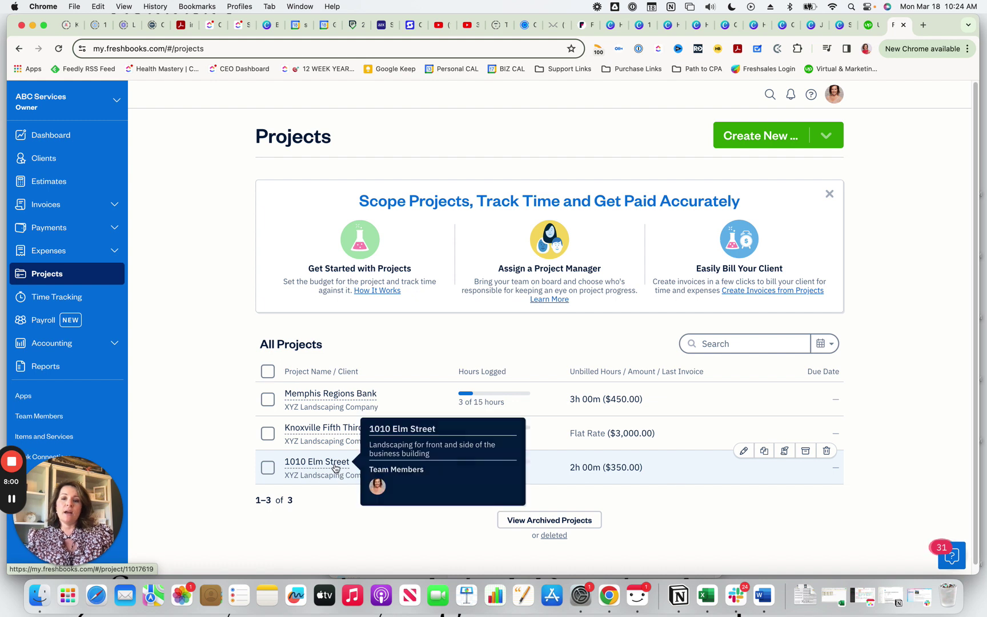
- Open the Memphis Regions Bank project and view its empty Invoices tab
{"action": "left_click", "coordinate": [330, 393]}
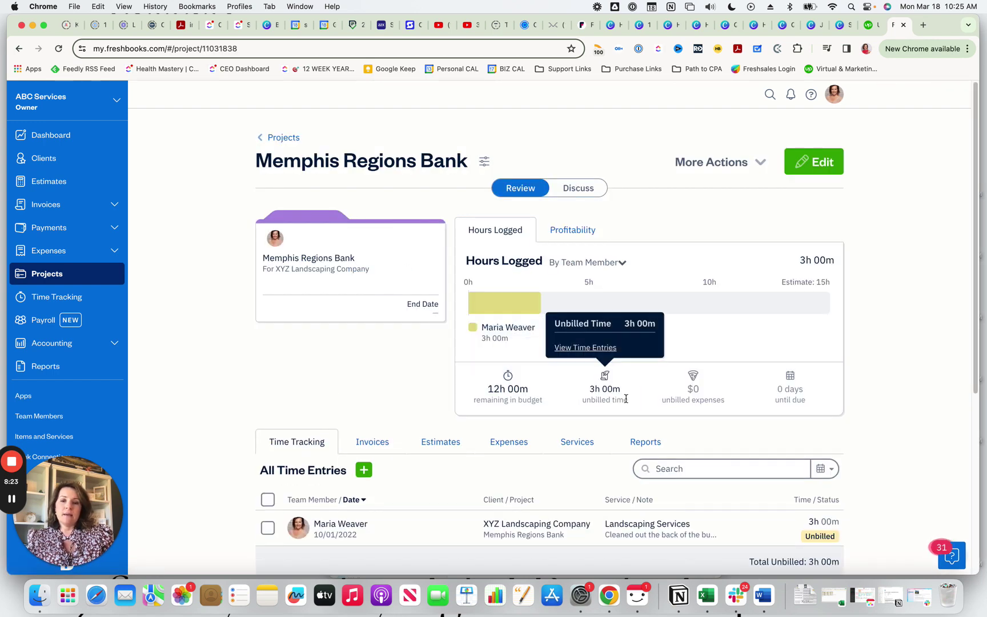
{"action": "scroll", "coordinate": [572, 400], "scroll_direction": "down", "scroll_amount": 2}
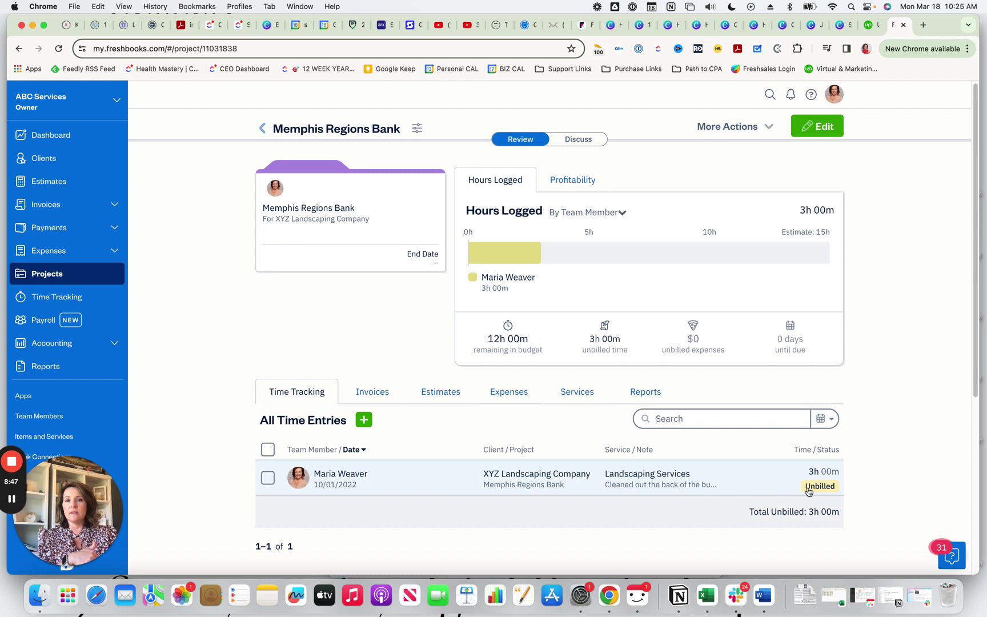
{"action": "left_click", "coordinate": [363, 391]}
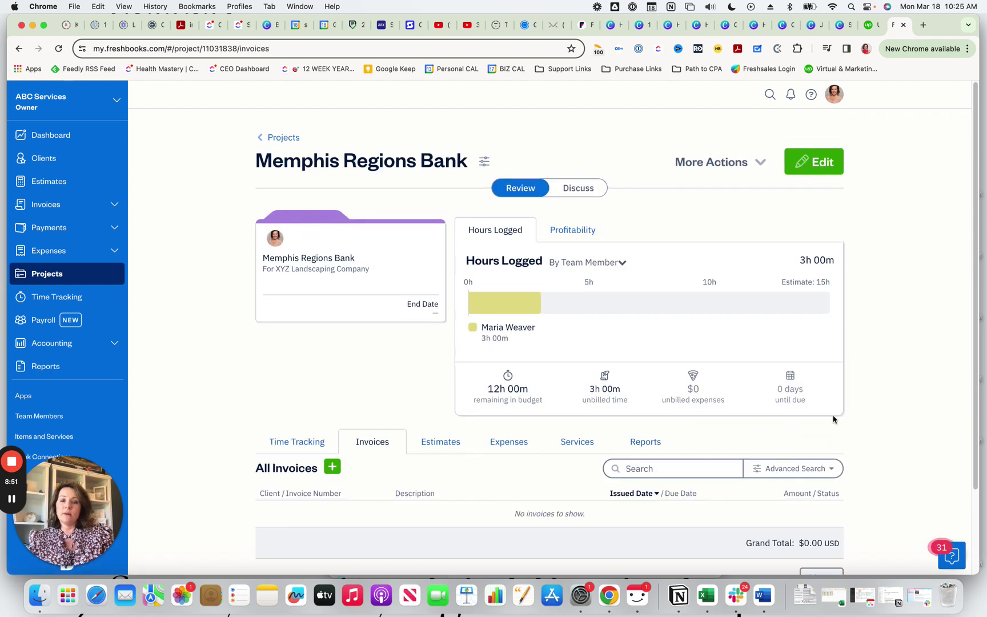
{"action": "scroll", "coordinate": [663, 411], "scroll_direction": "down", "scroll_amount": 2}
- Start an invoice with the project's $450 unbilled time, then cancel and discard it
{"action": "left_click", "coordinate": [333, 379]}
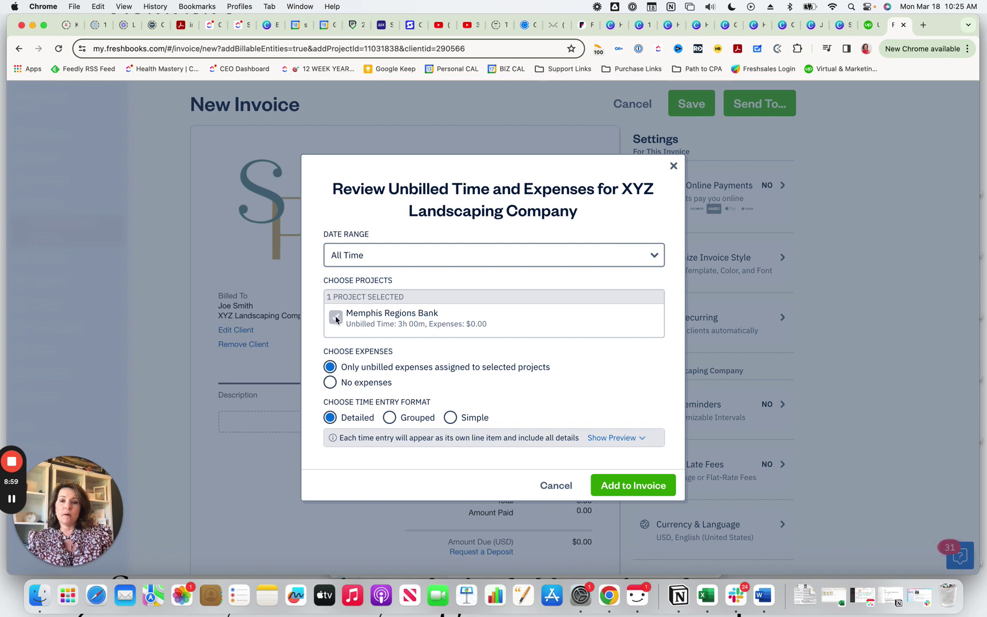
{"action": "left_click", "coordinate": [616, 489]}
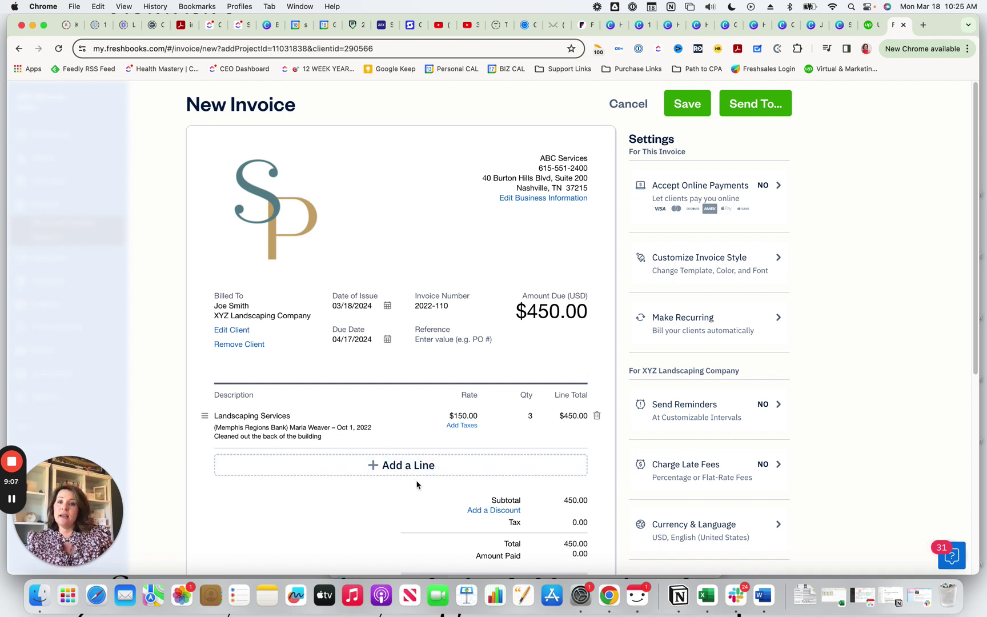
{"action": "left_click", "coordinate": [628, 104]}
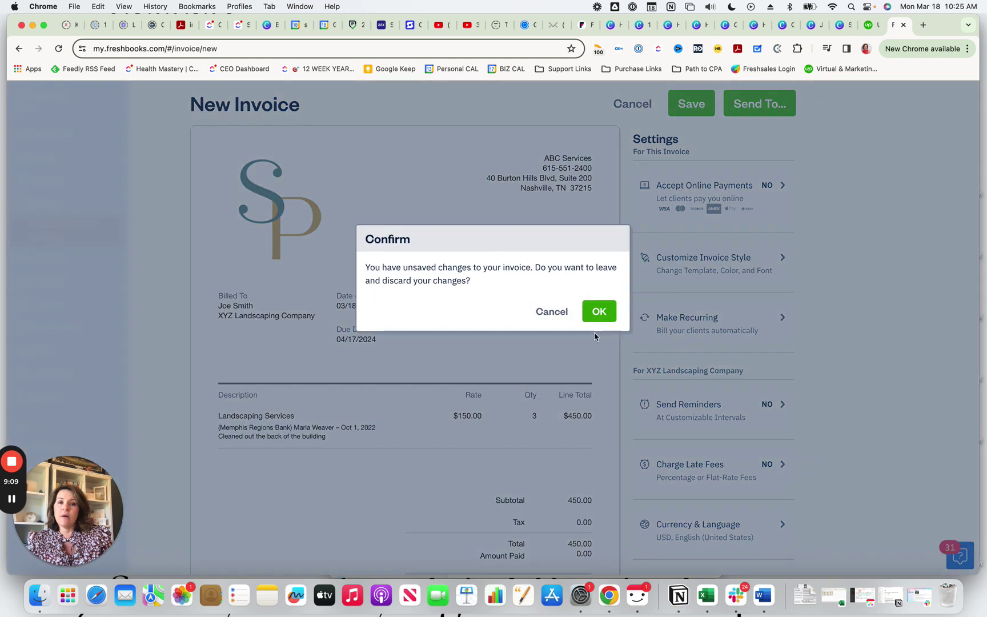
{"action": "left_click", "coordinate": [598, 312]}
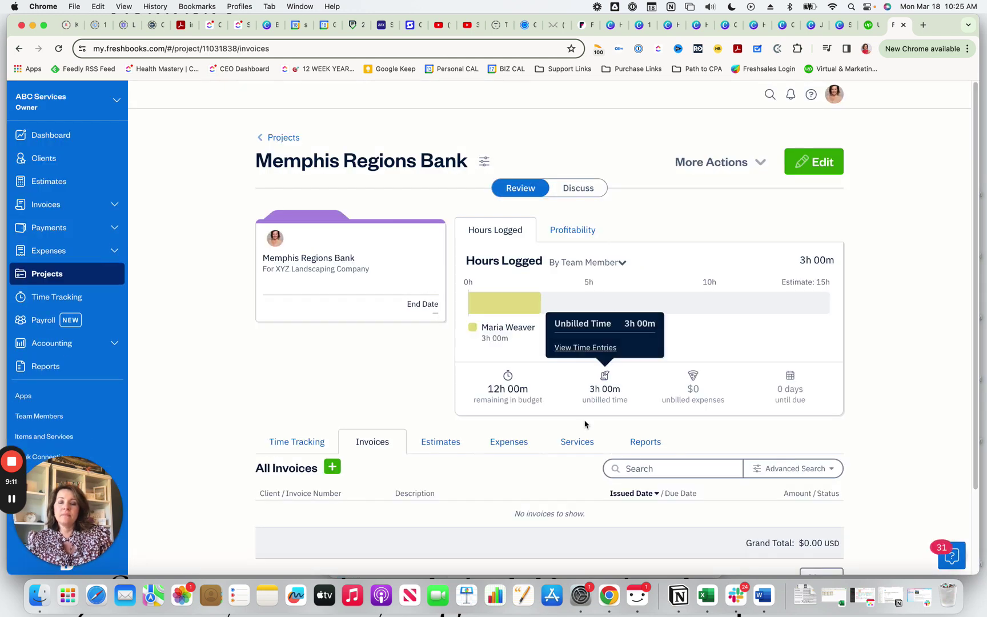
- View the project's expenses, then its profitability: $0 billed, $450 unbilled, $0 costs, $0 profit
{"action": "left_click", "coordinate": [509, 442]}
{"action": "scroll", "coordinate": [609, 422], "scroll_direction": "down", "scroll_amount": 3}
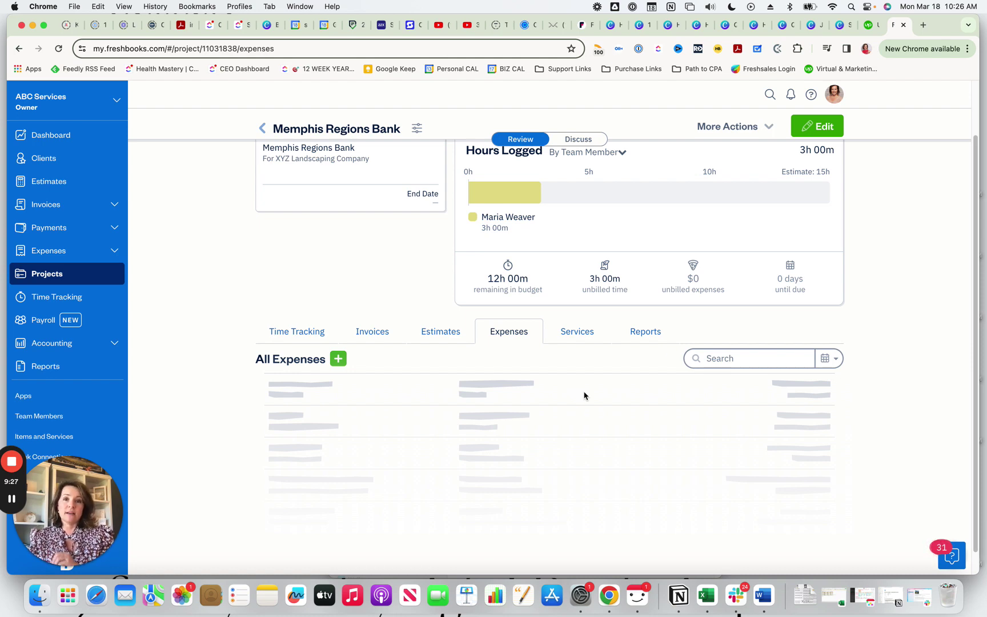
{"action": "scroll", "coordinate": [665, 297], "scroll_direction": "up", "scroll_amount": 3}
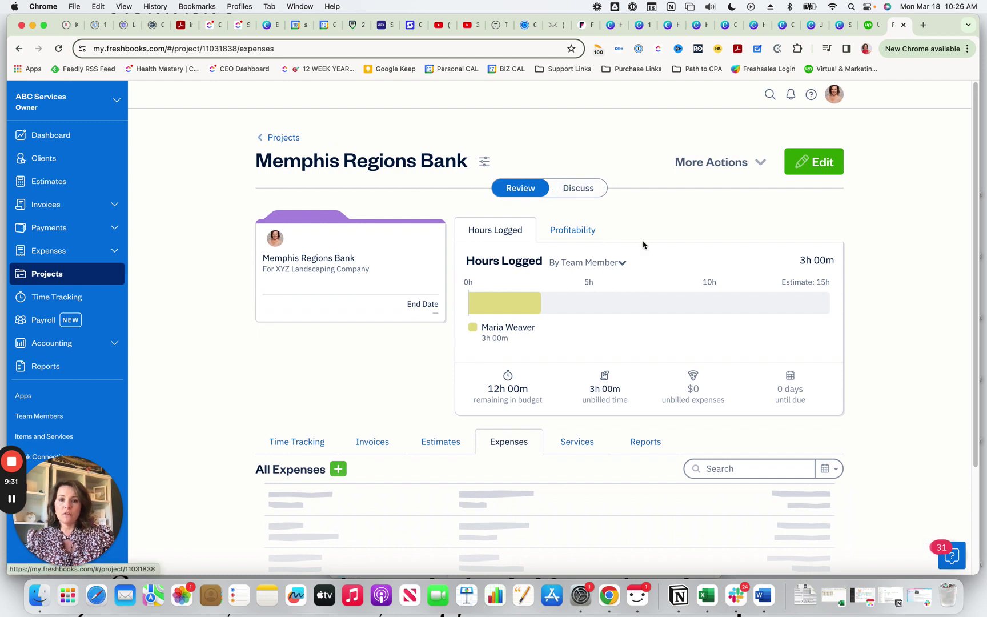
{"action": "scroll", "coordinate": [632, 299], "scroll_direction": "down", "scroll_amount": 2}
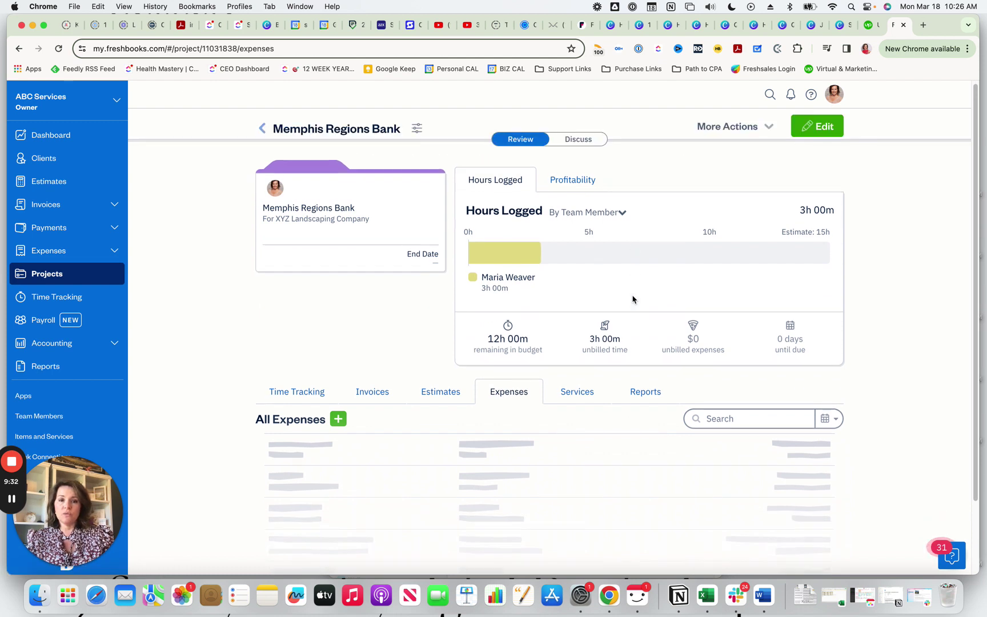
{"action": "left_click", "coordinate": [574, 180]}
{"action": "mouse_move", "coordinate": [520, 349]}
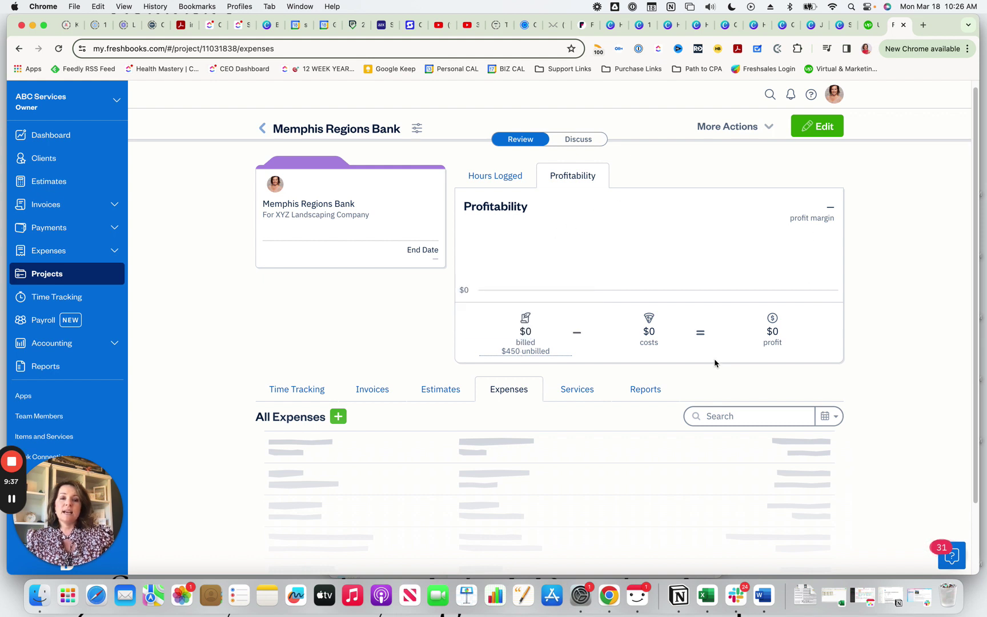
{"action": "mouse_move", "coordinate": [610, 334]}
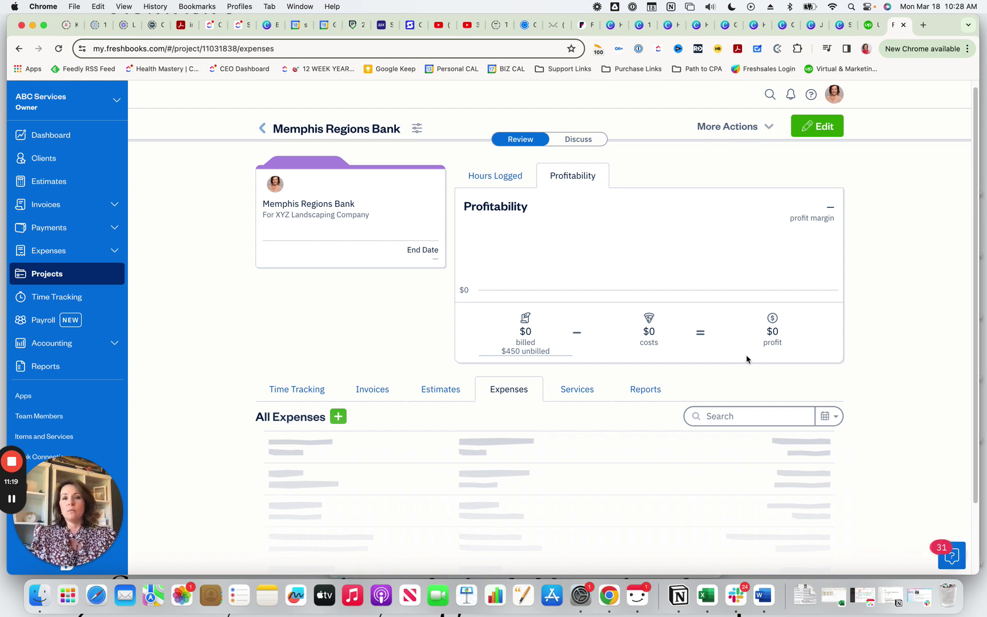
- Return to the Dashboard showing $11,500 in outstanding invoices, all 91+ days overdue
{"action": "left_click", "coordinate": [79, 139]}
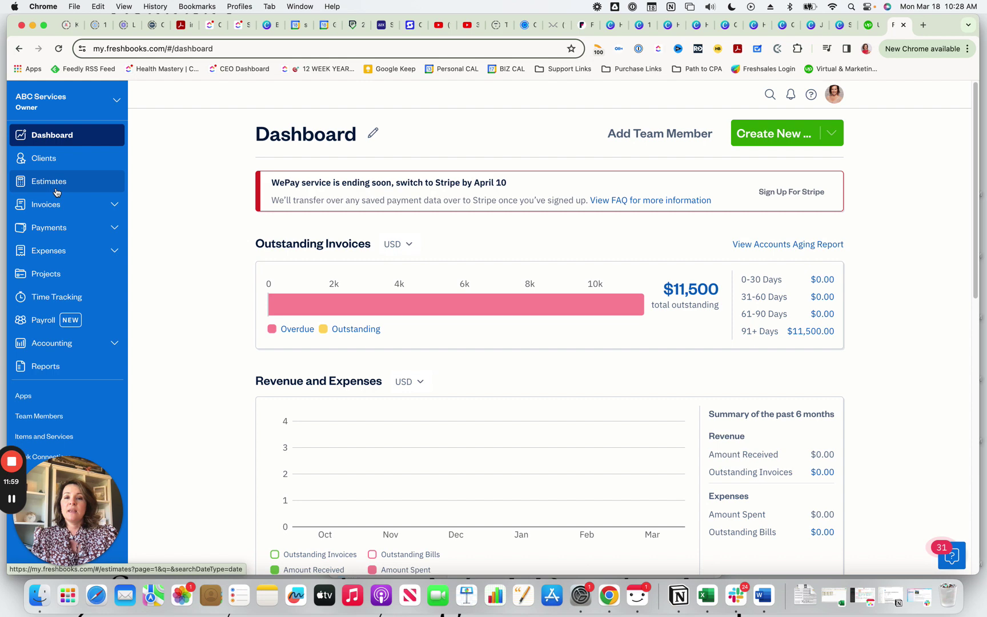
- Go to Estimates and Proposals and choose Create New to see the Estimate or Proposal options
{"action": "left_click", "coordinate": [58, 182]}
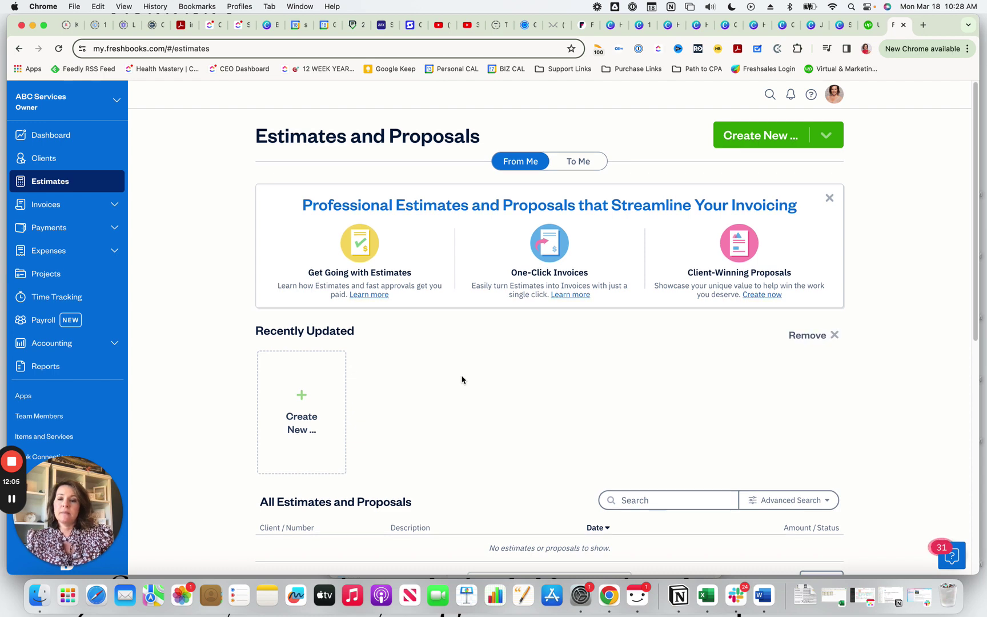
{"action": "scroll", "coordinate": [400, 331], "scroll_direction": "down", "scroll_amount": 5}
{"action": "left_click", "coordinate": [318, 266]}
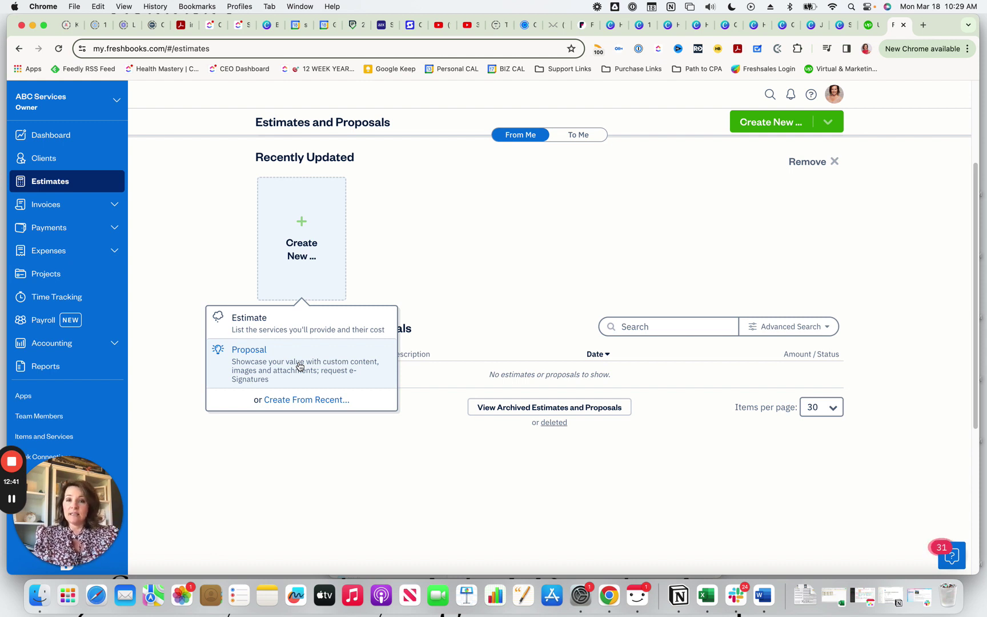
- Browse the 11 XYZ Landscaping invoices down to the $12,000.00 grand total and back
{"action": "left_click", "coordinate": [99, 213]}
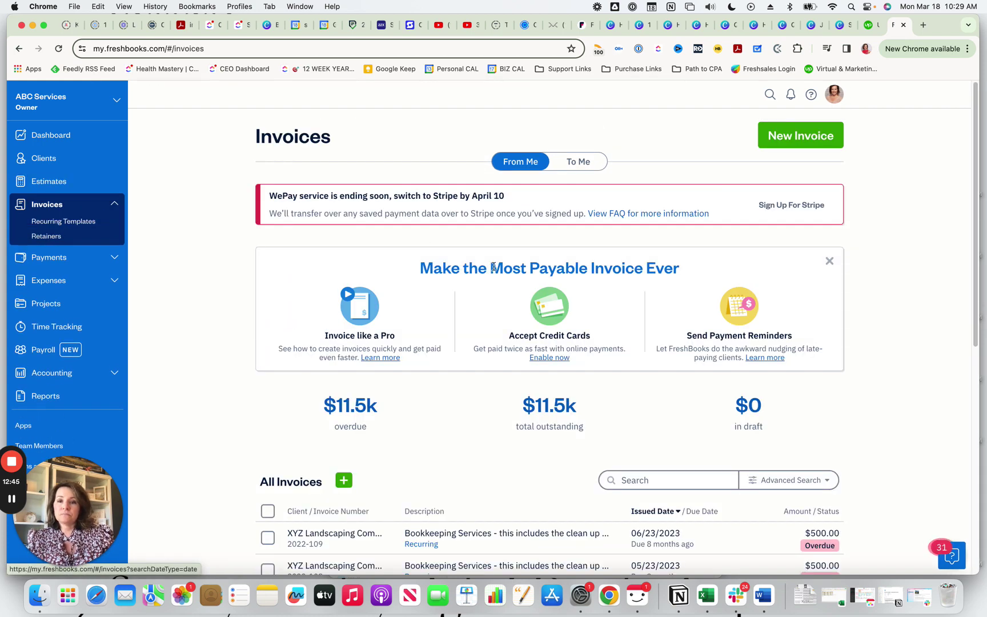
{"action": "scroll", "coordinate": [589, 342], "scroll_direction": "down", "scroll_amount": 5}
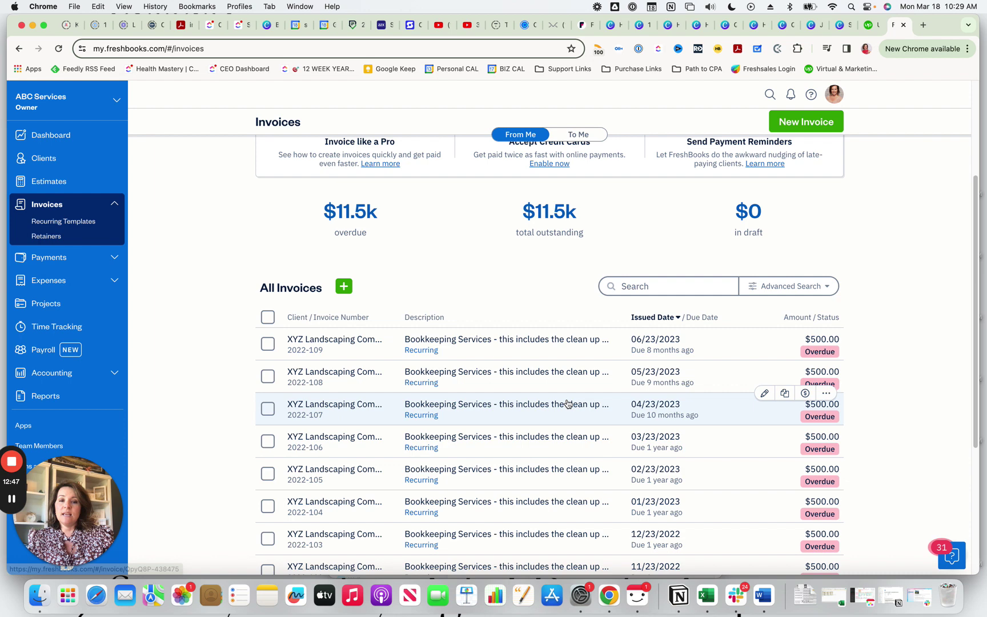
{"action": "scroll", "coordinate": [444, 410], "scroll_direction": "down", "scroll_amount": 1}
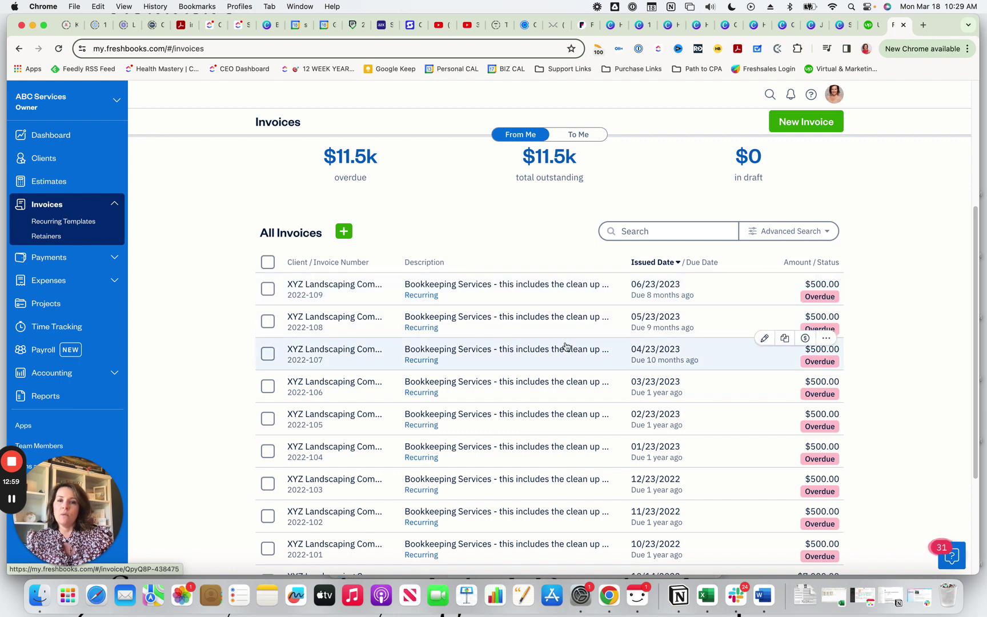
{"action": "scroll", "coordinate": [571, 346], "scroll_direction": "down", "scroll_amount": 5}
{"action": "scroll", "coordinate": [584, 343], "scroll_direction": "up", "scroll_amount": 5}
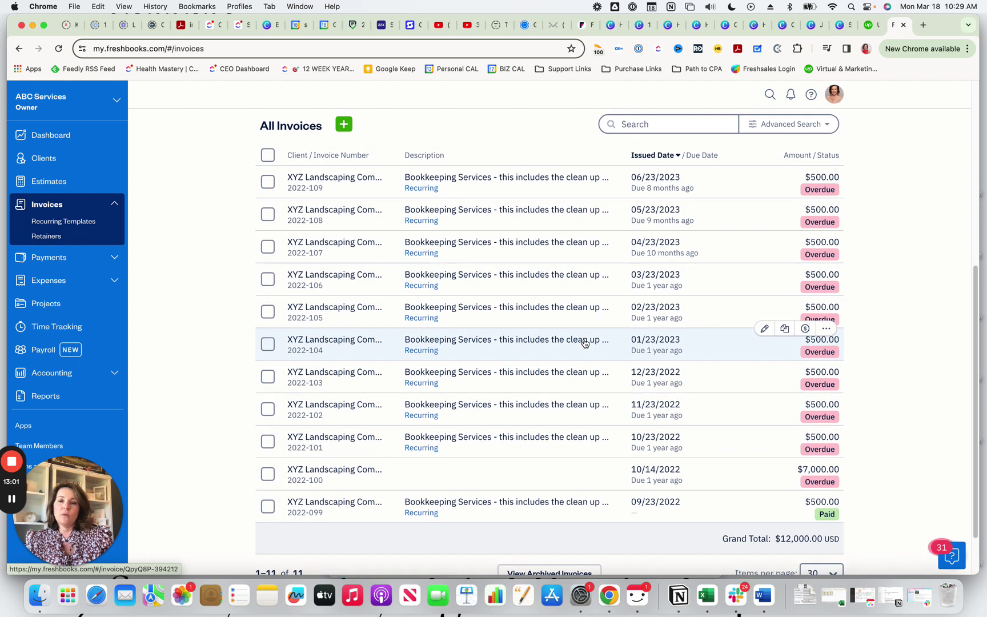
{"action": "scroll", "coordinate": [584, 342], "scroll_direction": "up", "scroll_amount": 1}
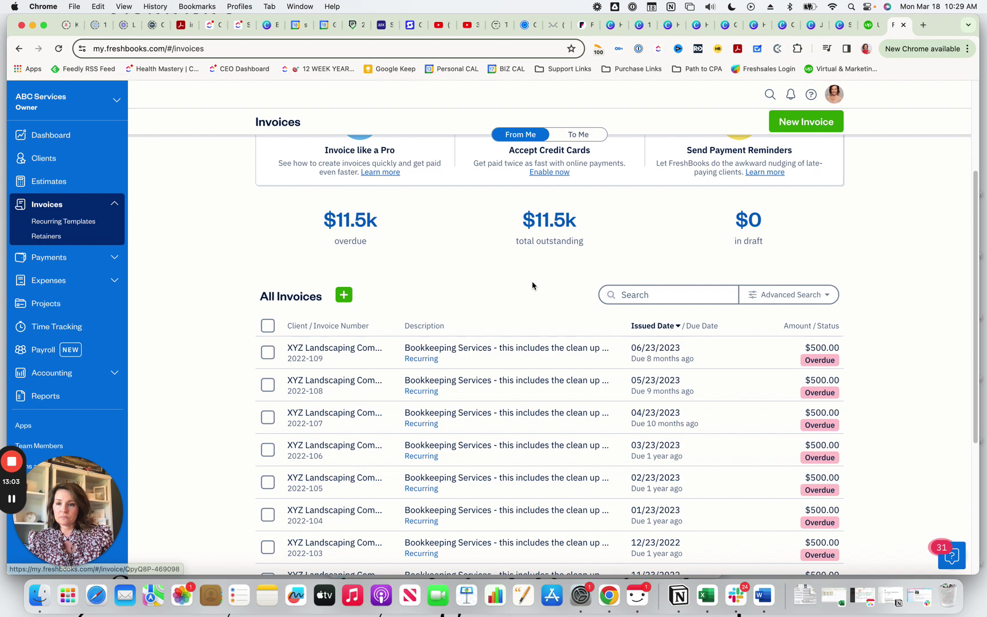
- View the Payments page, then the Expenses page with the receipt-matching tip closed
{"action": "left_click", "coordinate": [79, 265]}
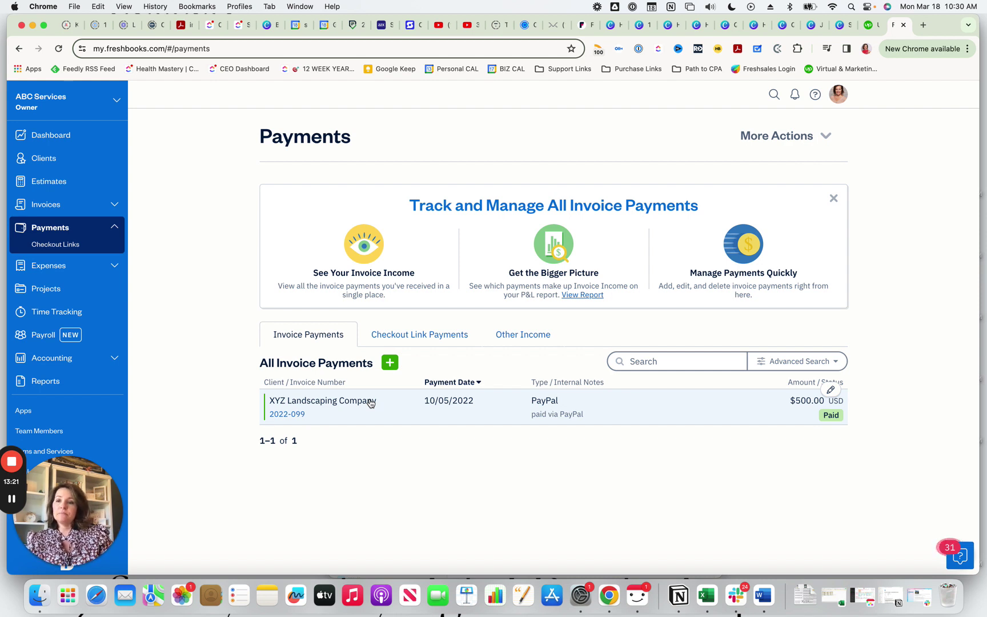
{"action": "left_click", "coordinate": [68, 277]}
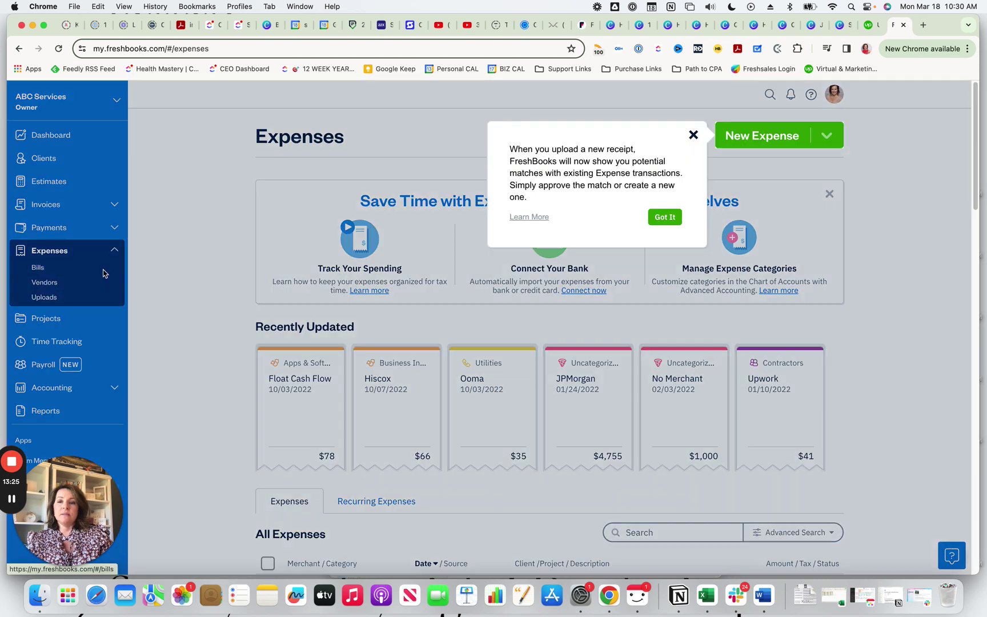
{"action": "left_click", "coordinate": [693, 134]}
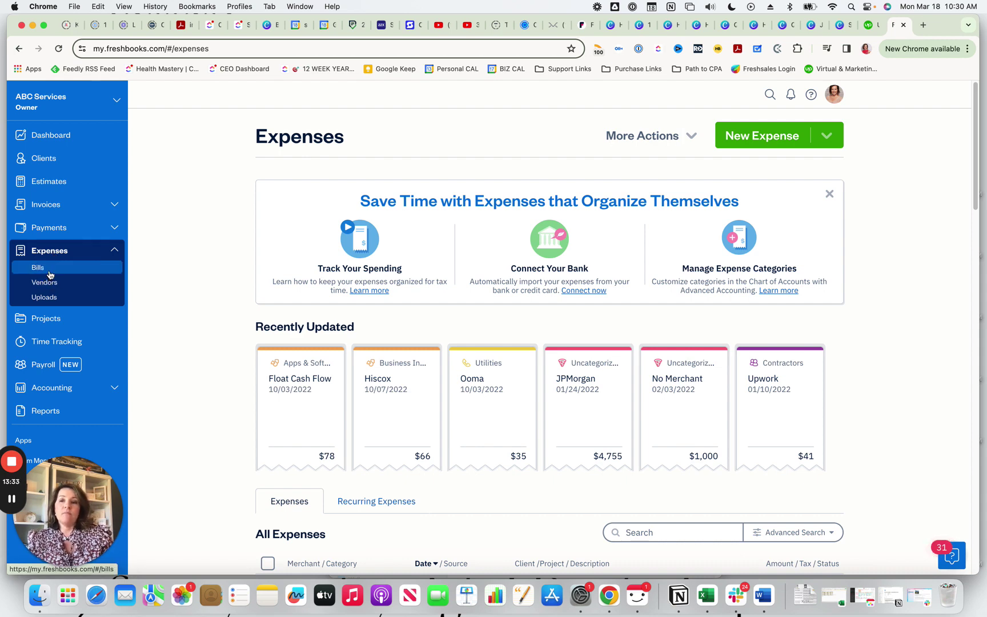
- Check the Time Tracking page, then open Payroll with its $40/month Gusto offer
{"action": "left_click", "coordinate": [75, 340]}
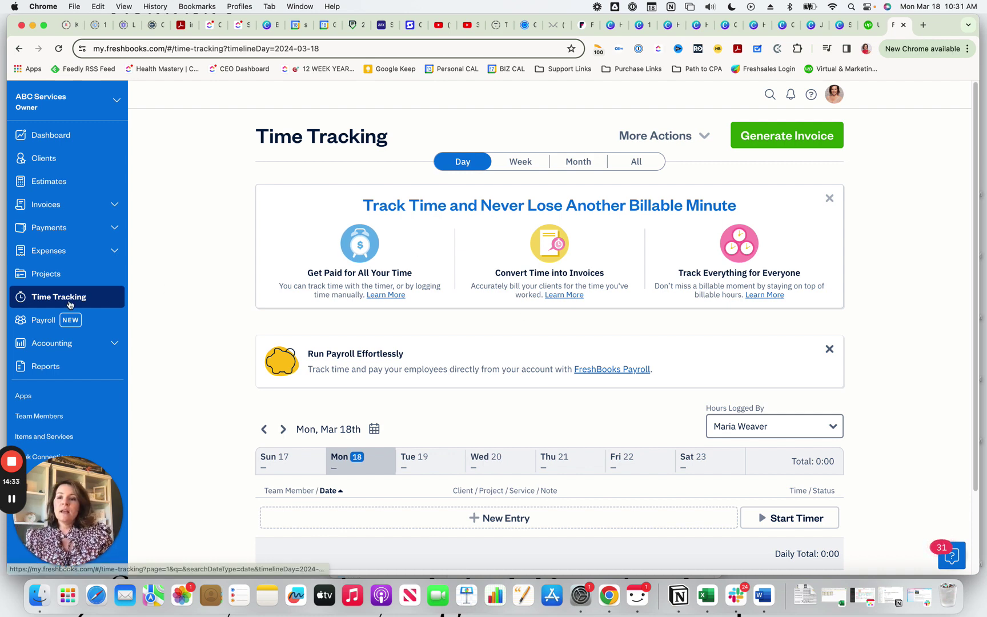
{"action": "left_click", "coordinate": [47, 330]}
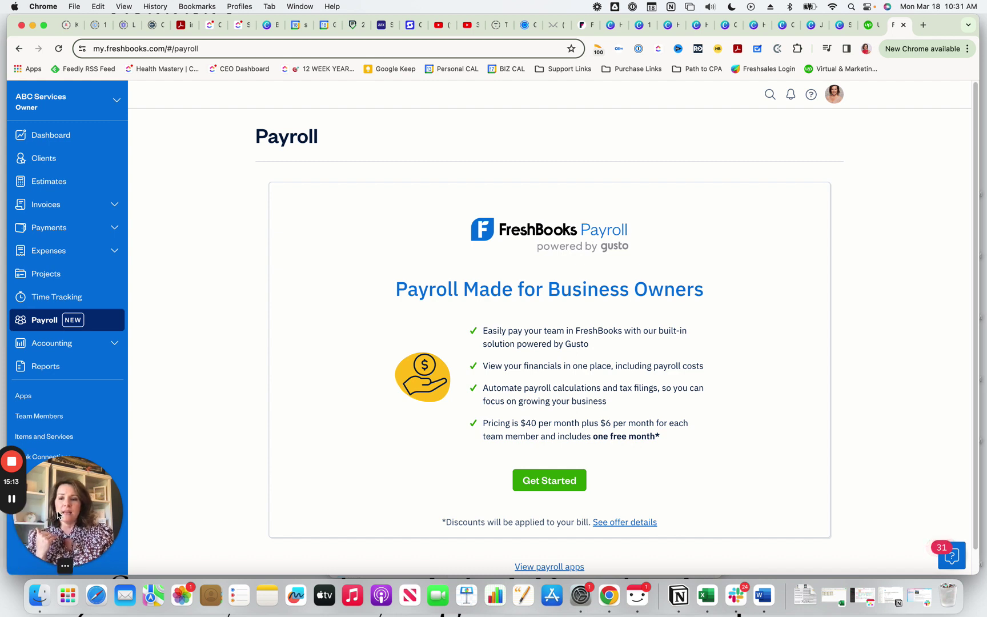
{"action": "left_click_drag", "start_coordinate": [63, 511], "coordinate": [175, 509]}
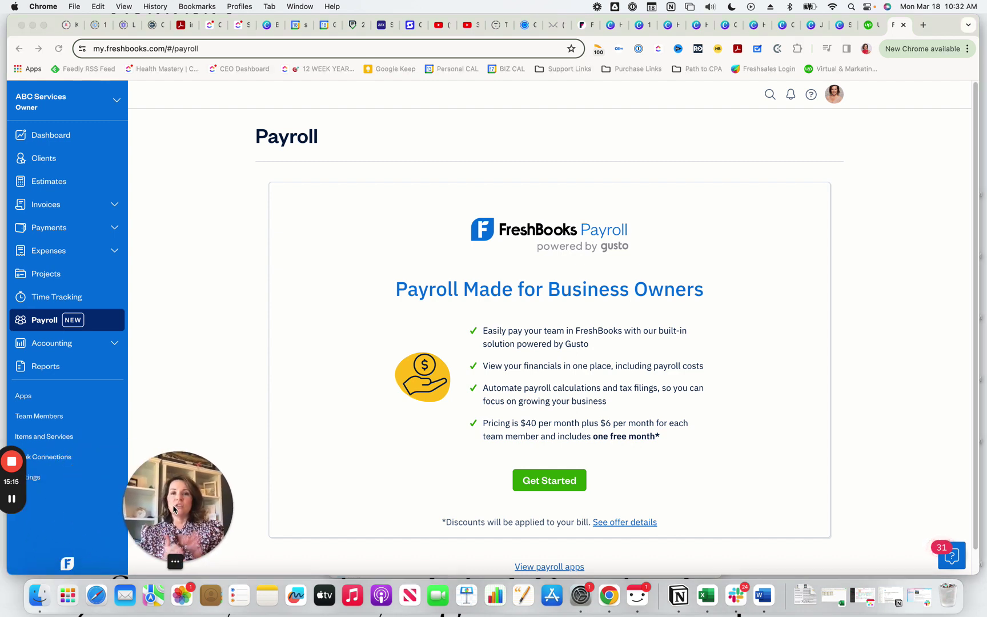